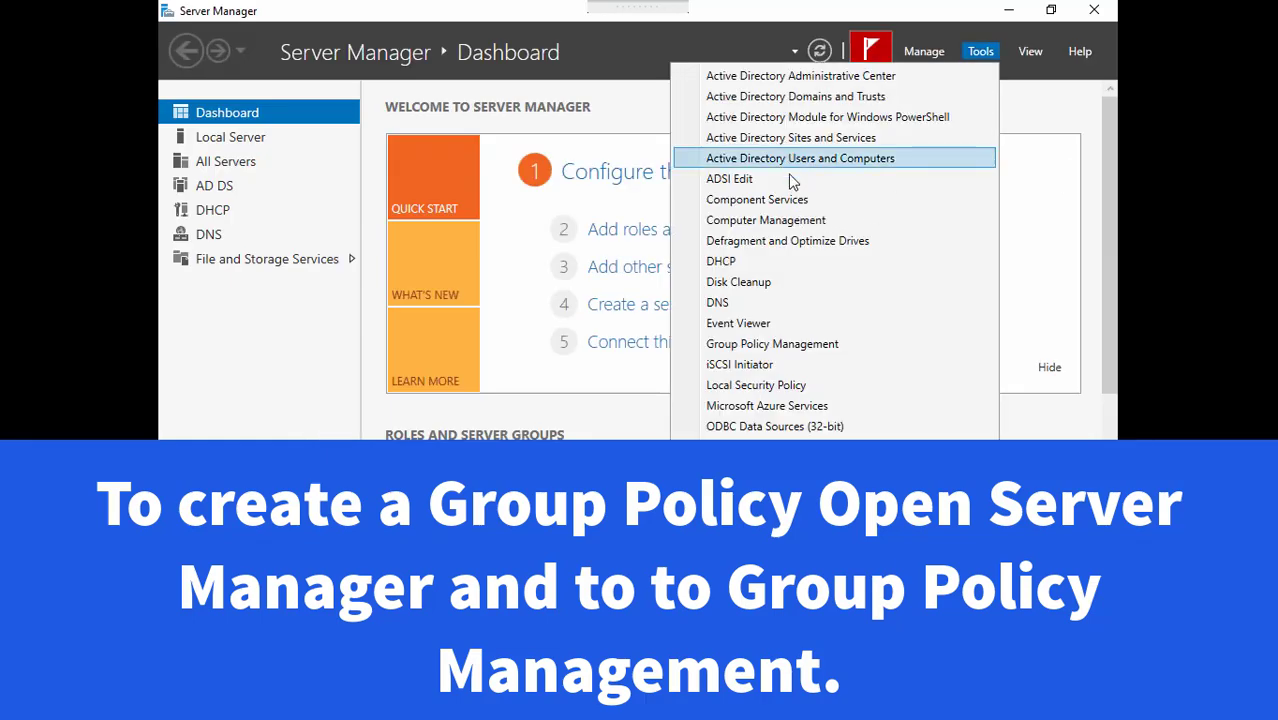
Open Group Policy Management and create a new GPO named Disable USB Access under Group Policy Objects.
{"action": "left_click", "coordinate": [763, 344]}
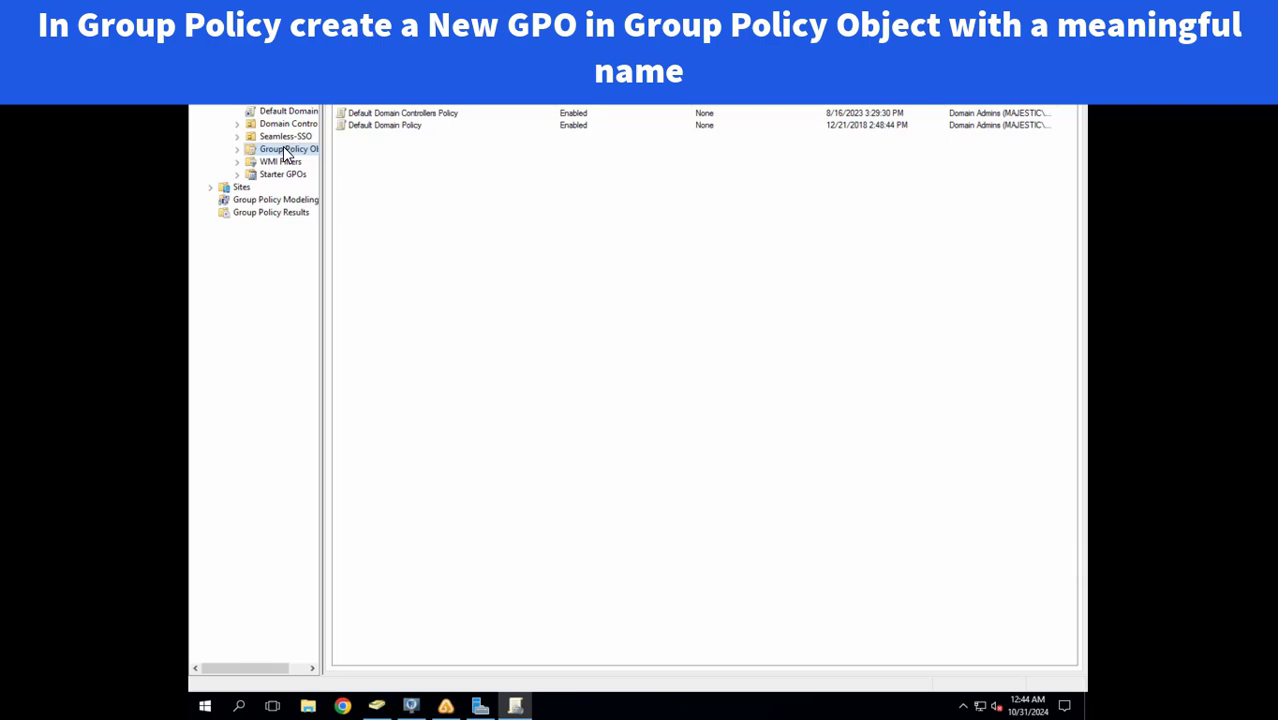
{"action": "right_click", "coordinate": [283, 148]}
{"action": "left_click", "coordinate": [330, 157]}
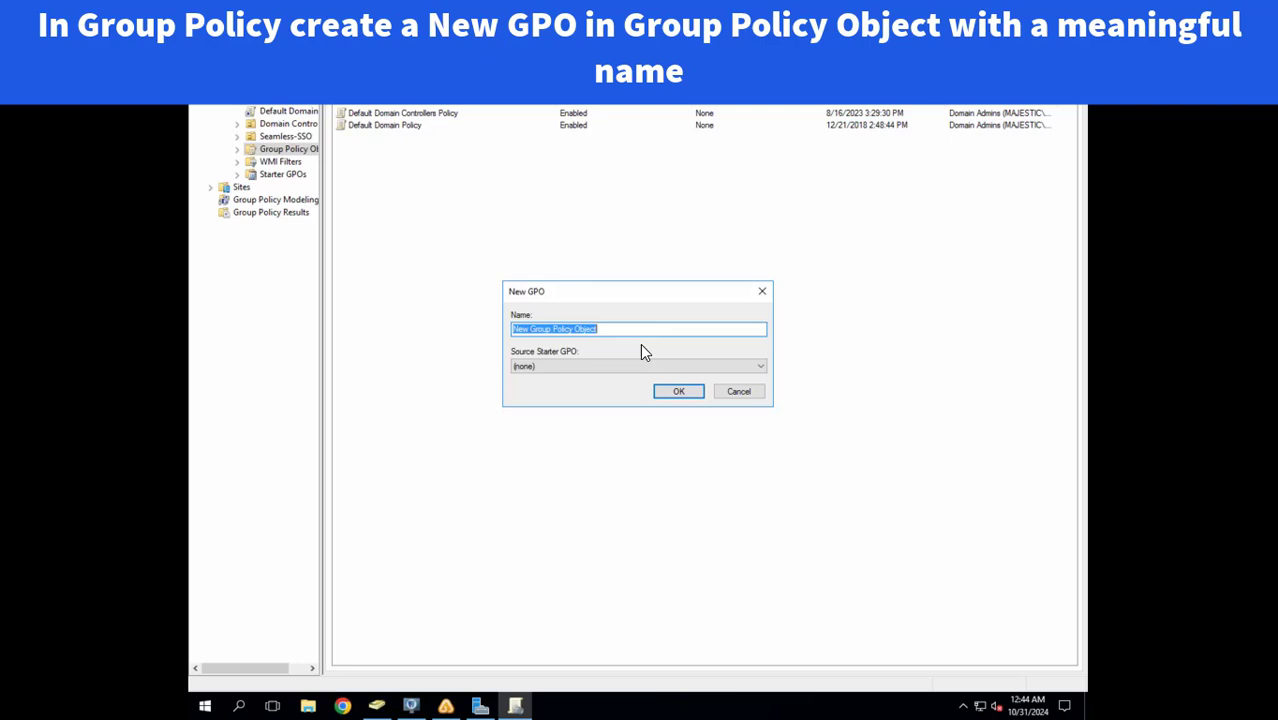
{"action": "type", "text": "Disabl"}
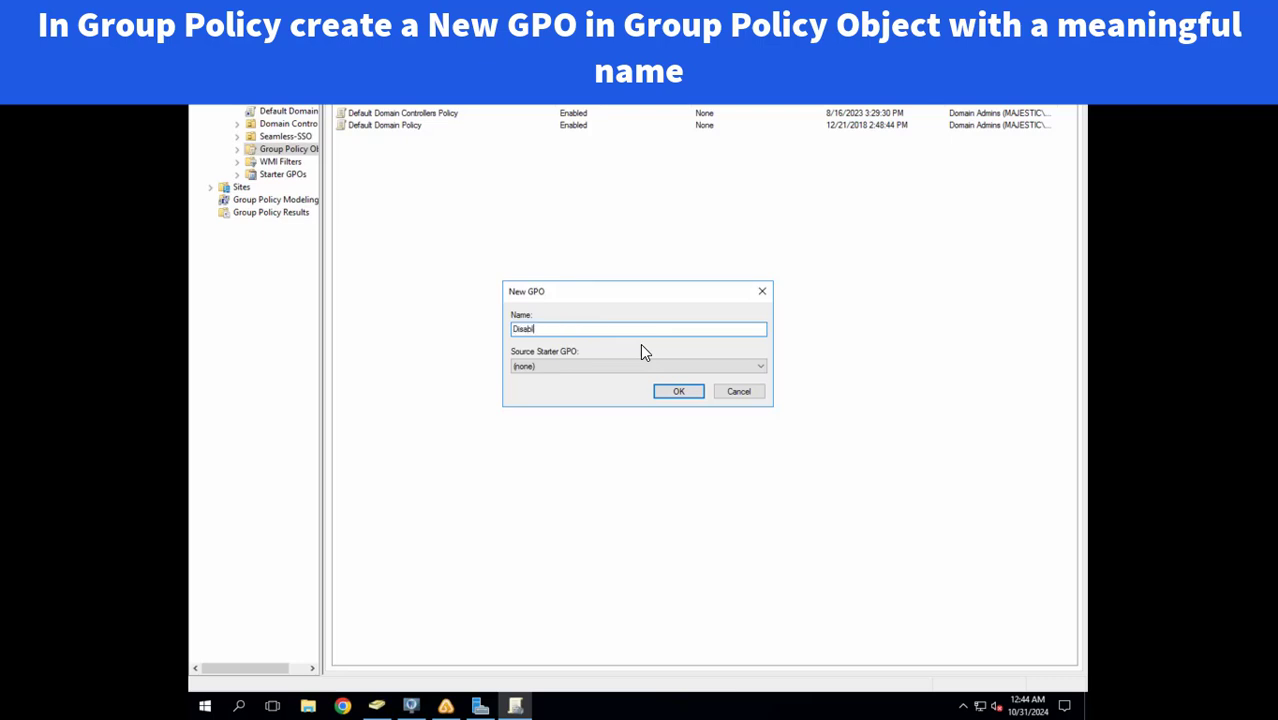
{"action": "type", "text": "e USB Access"}
{"action": "left_click", "coordinate": [668, 392]}
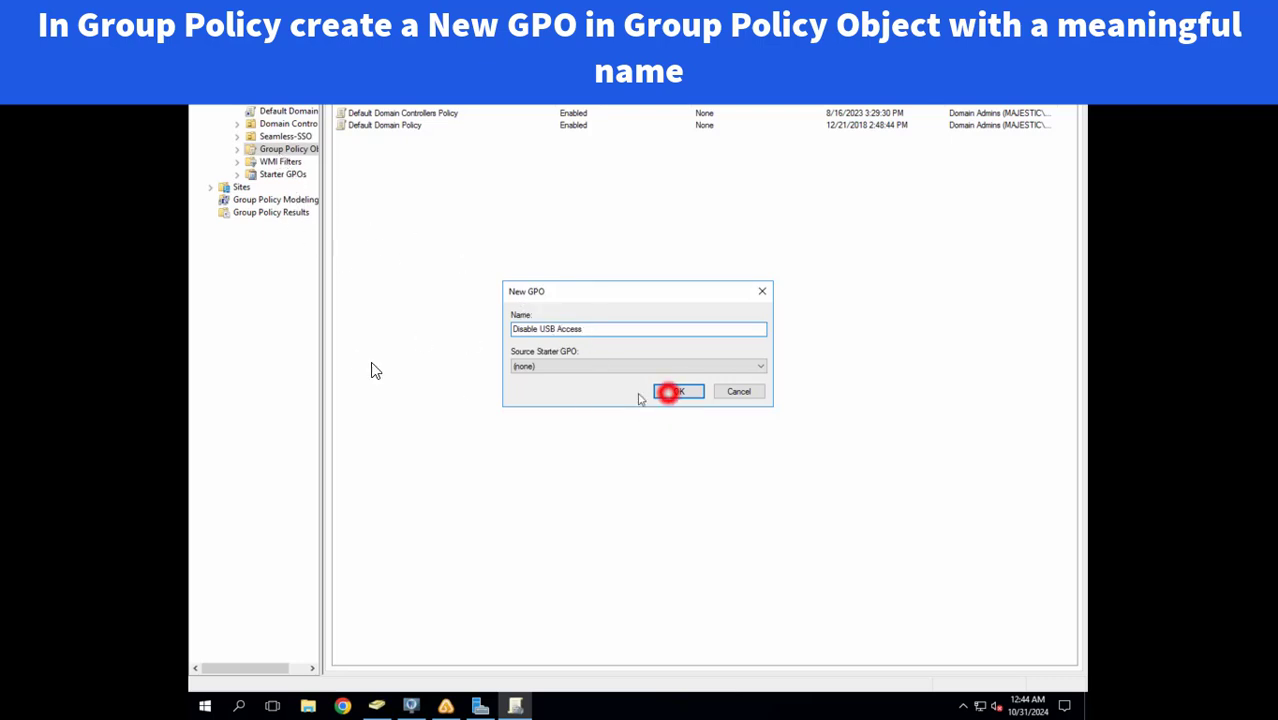
Open the Disable USB Access GPO from Group Policy Objects for editing.
{"action": "left_click", "coordinate": [268, 149]}
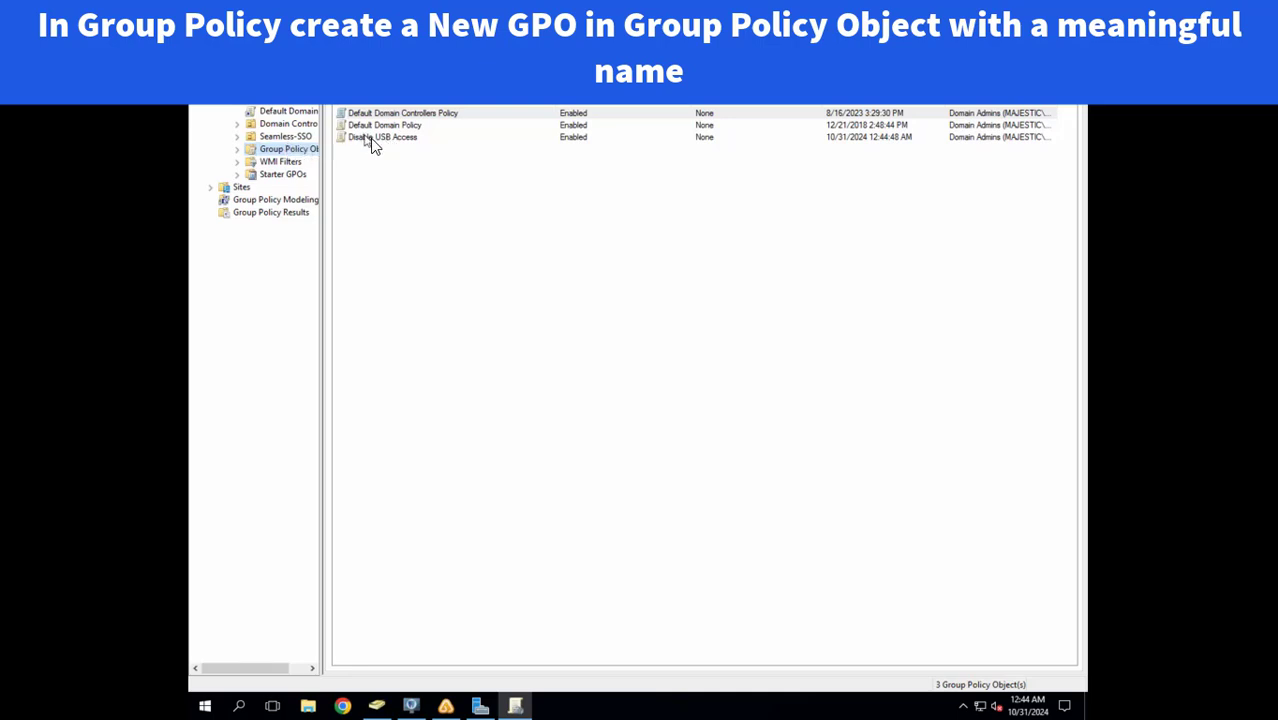
{"action": "right_click", "coordinate": [372, 139]}
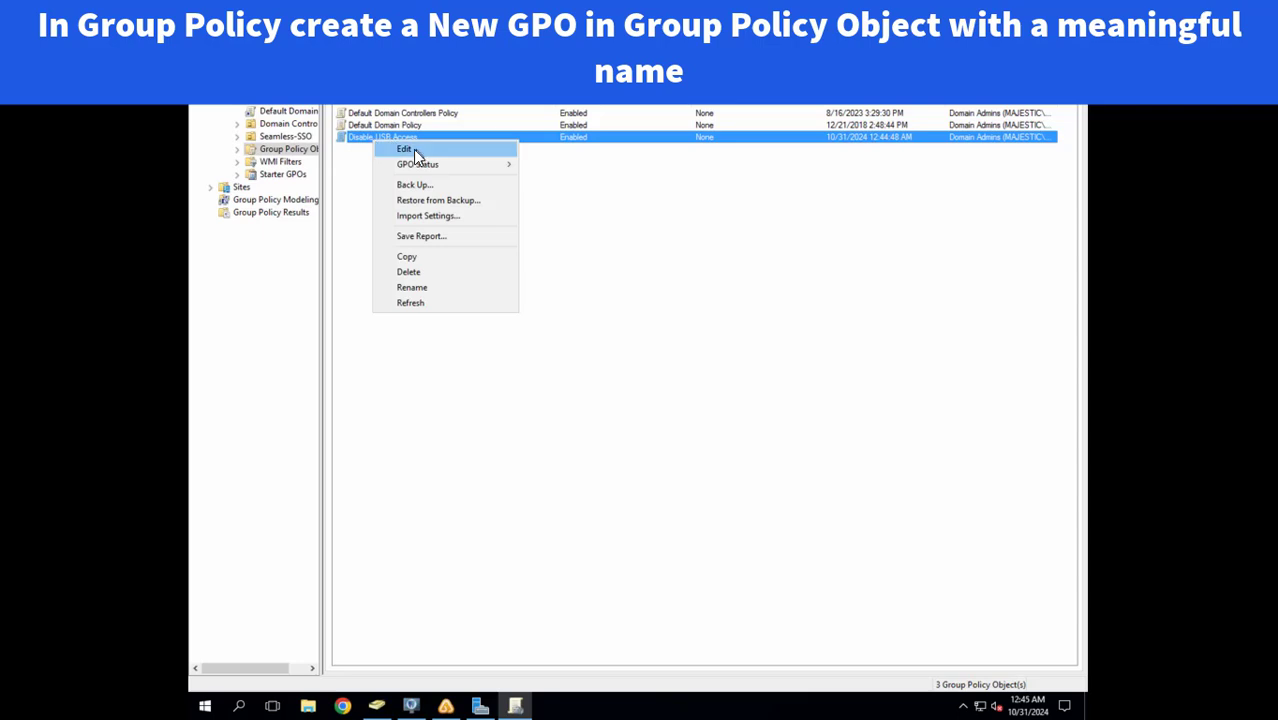
{"action": "left_click", "coordinate": [414, 151]}
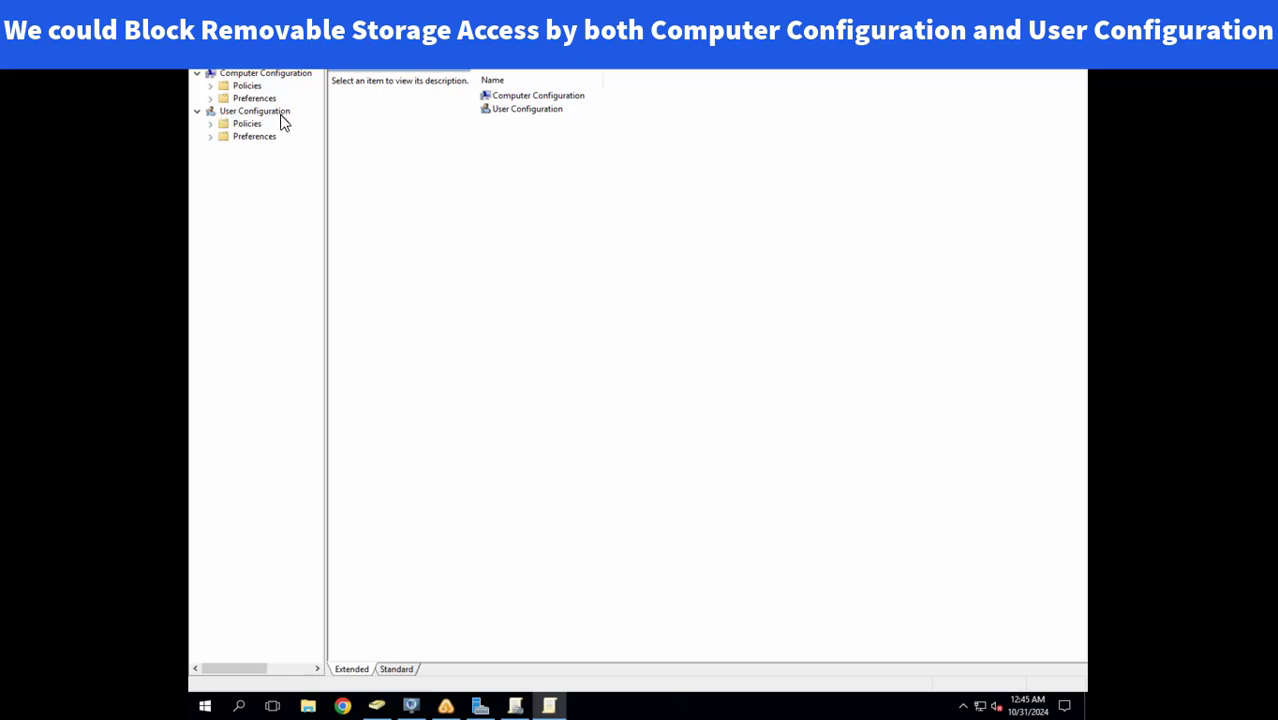
Display the Removable Storage Access settings under User Configuration, Policies, Administrative Templates, System.
{"action": "left_click", "coordinate": [212, 127]}
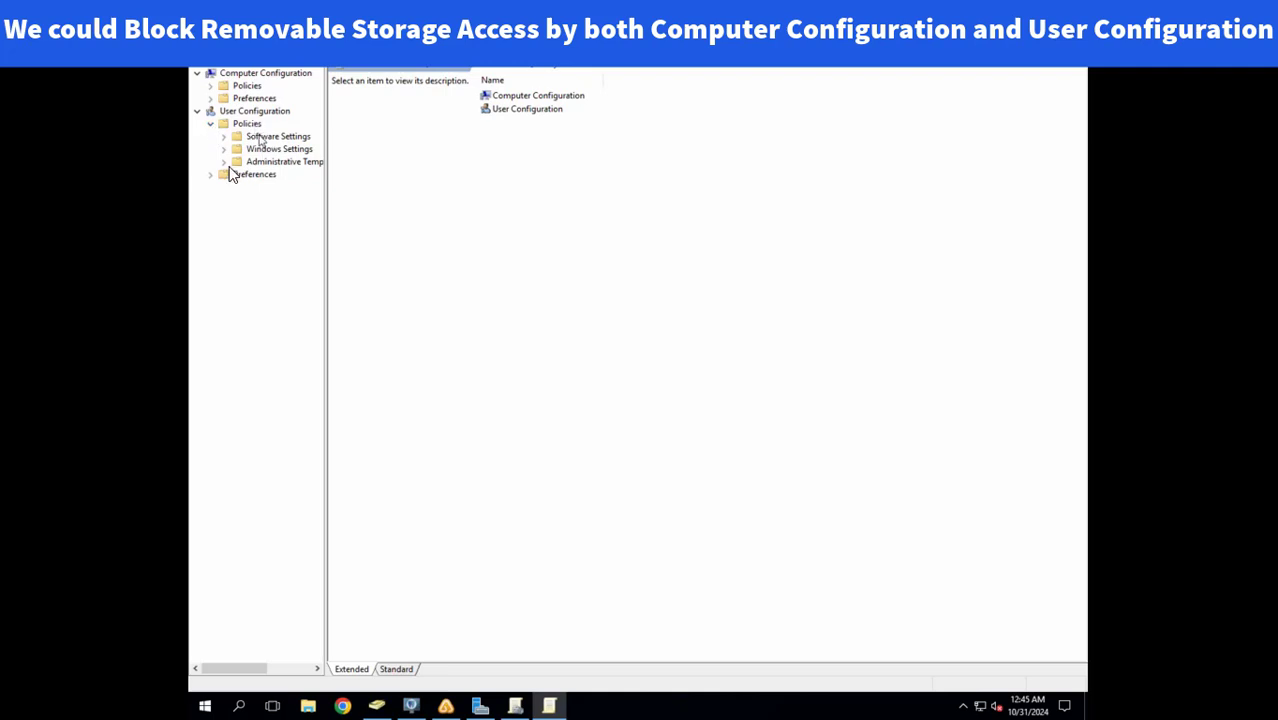
{"action": "left_click", "coordinate": [225, 162]}
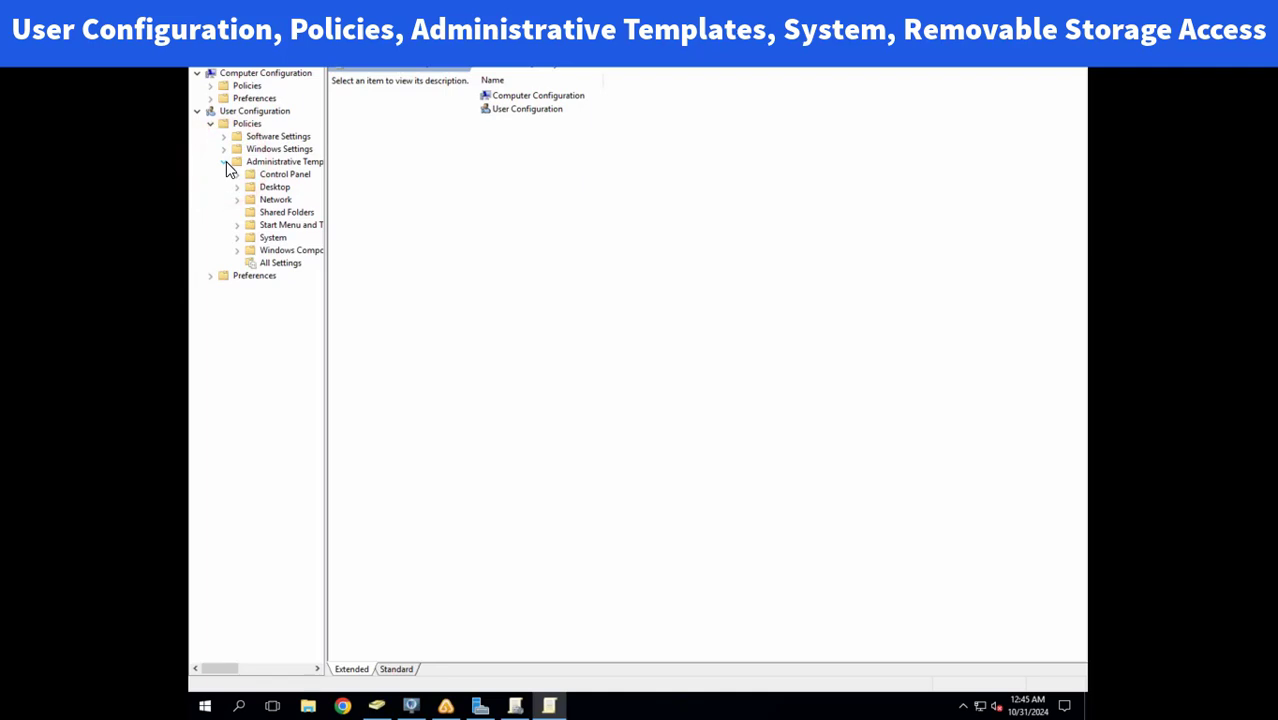
{"action": "left_click", "coordinate": [239, 237]}
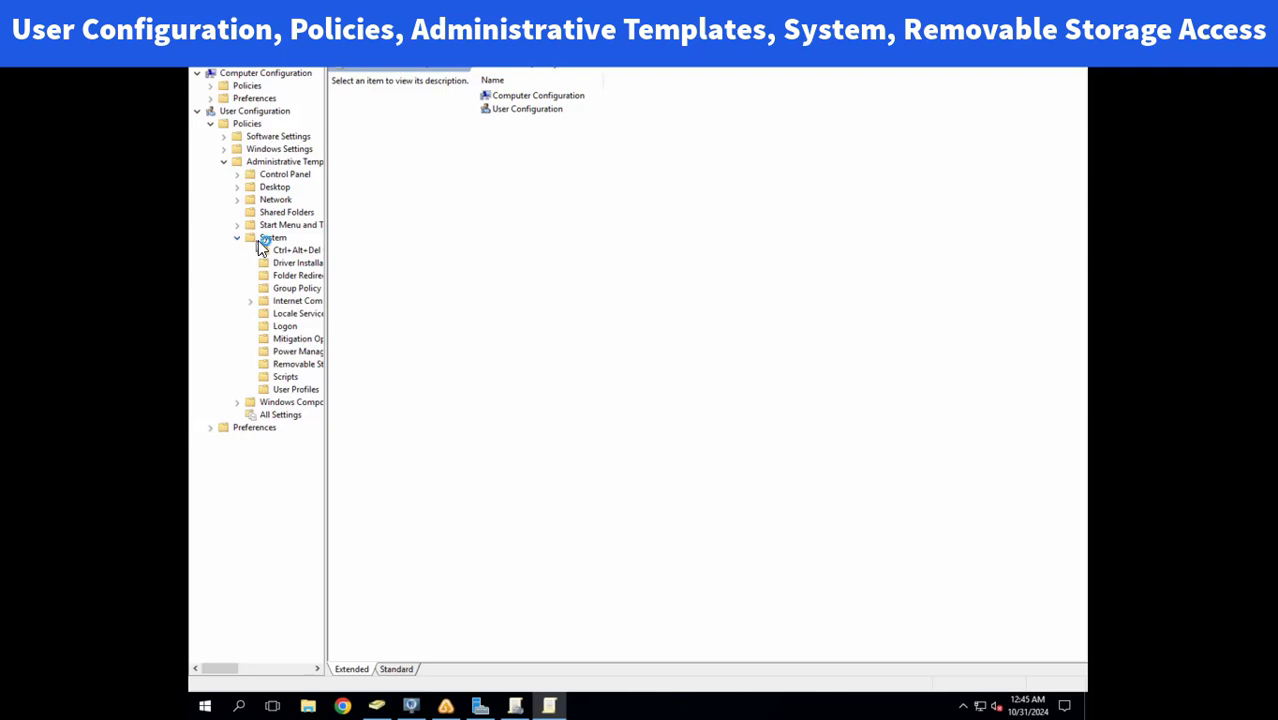
{"action": "left_click", "coordinate": [317, 668]}
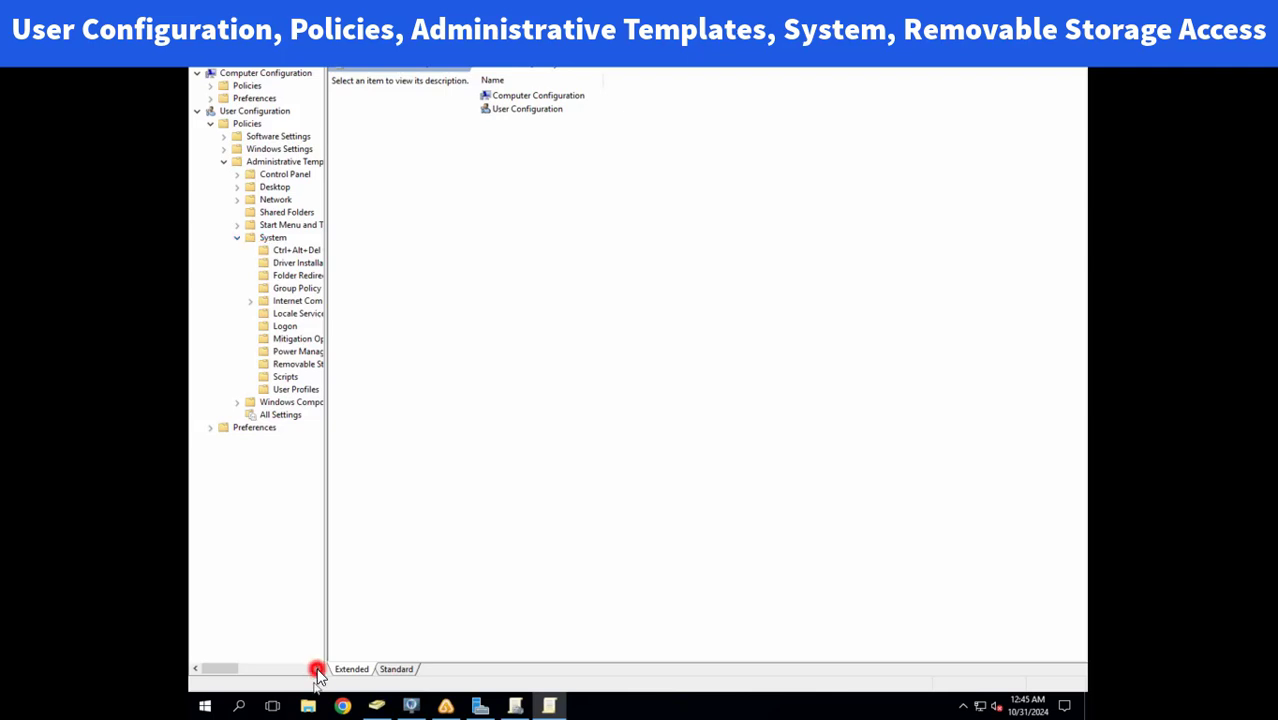
{"action": "left_click", "coordinate": [284, 366]}
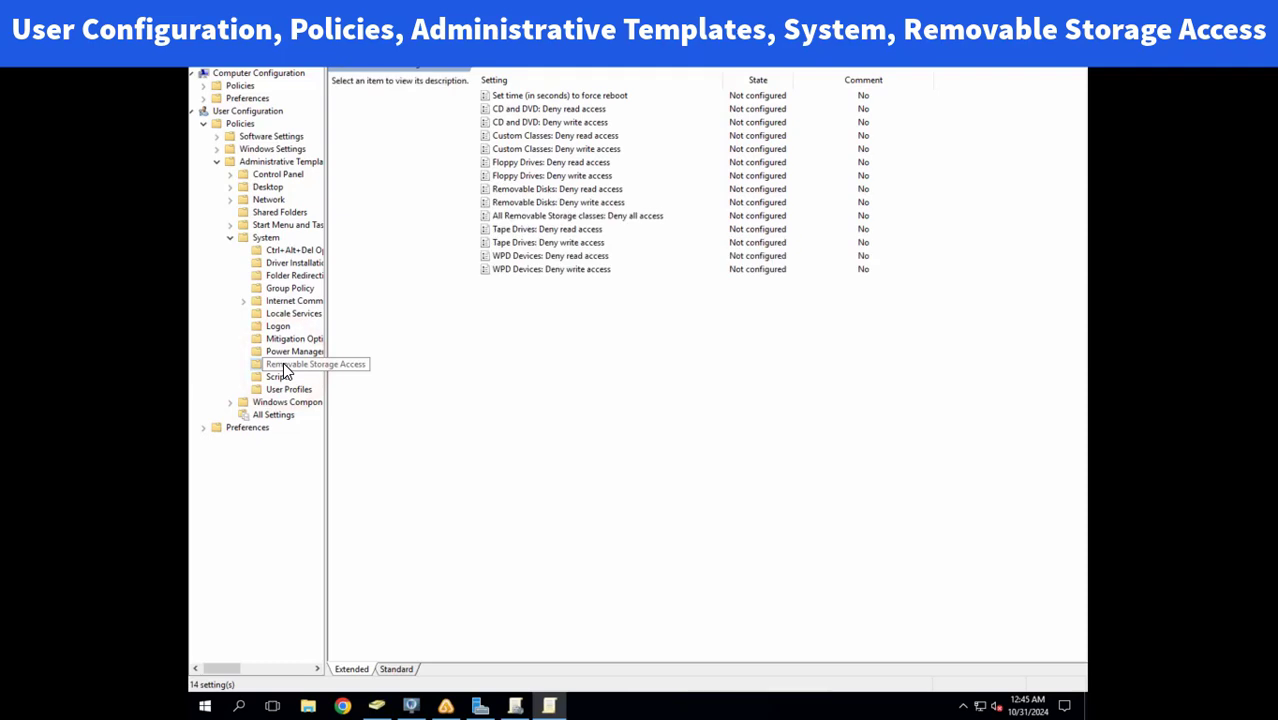
{"action": "left_click", "coordinate": [318, 668]}
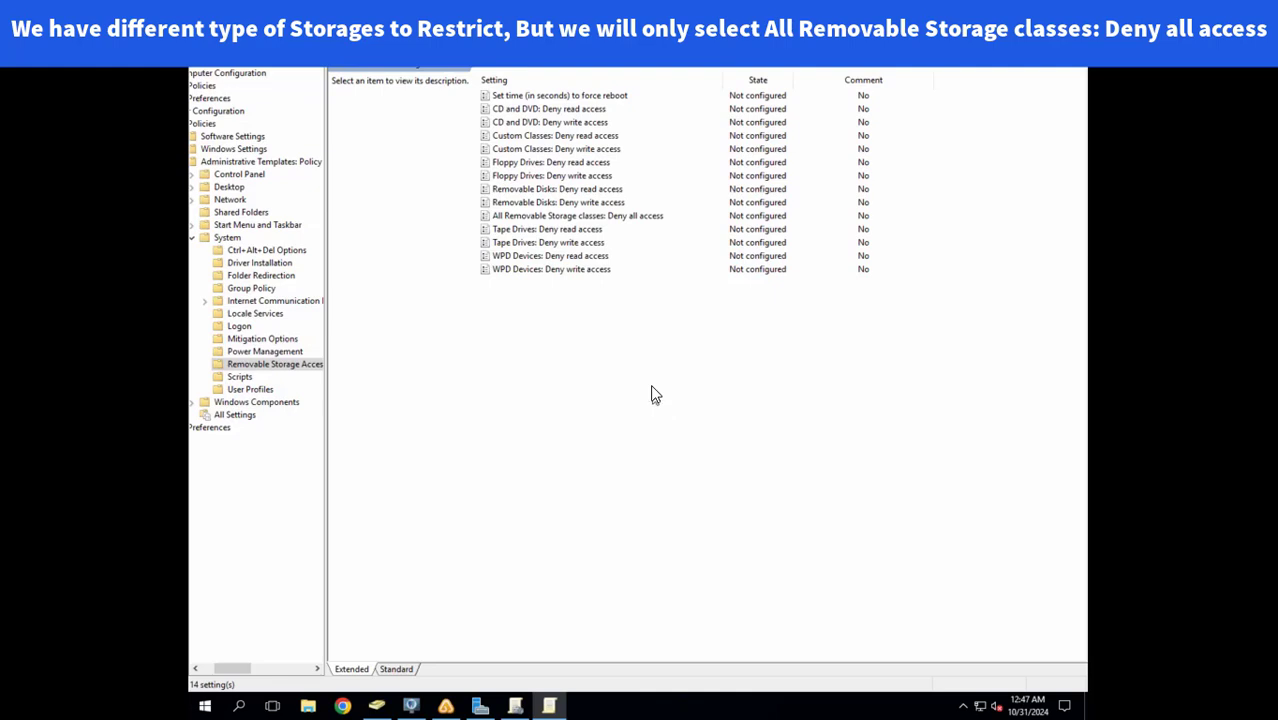
Set the policy "All Removable Storage classes: Deny all access" to Enabled and close the policy editor.
{"action": "left_click", "coordinate": [598, 216]}
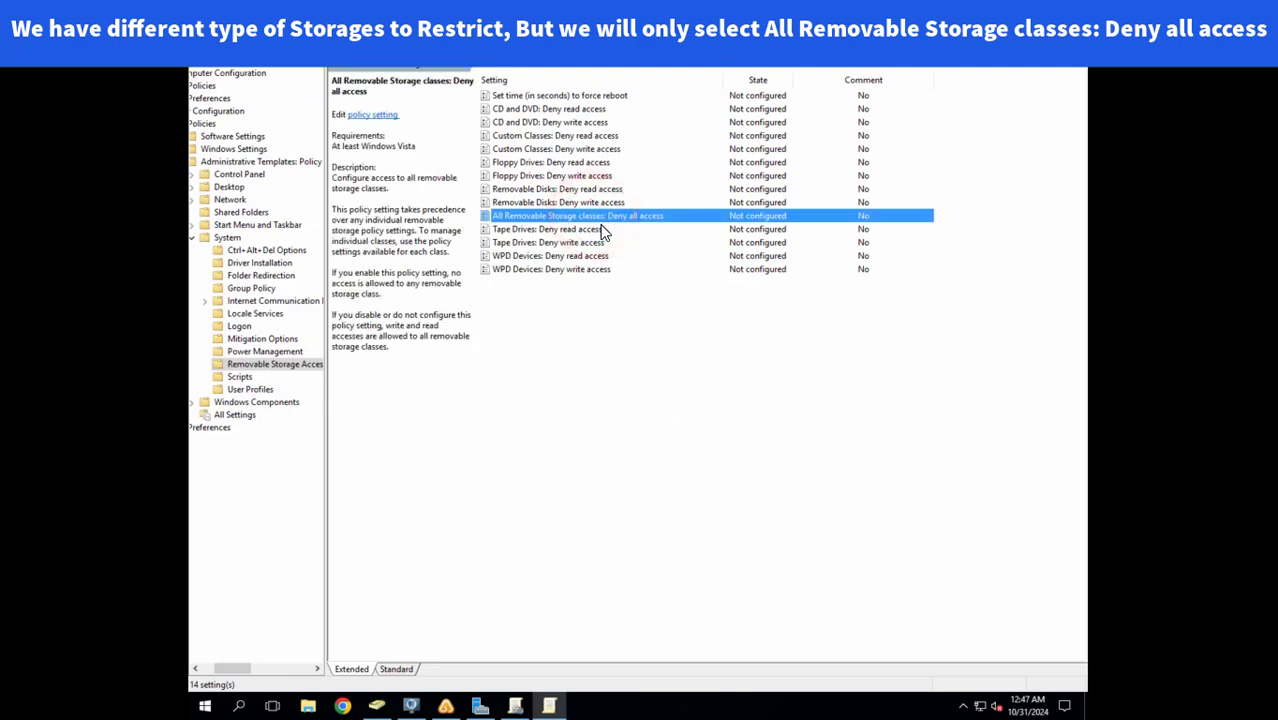
{"action": "double_click", "coordinate": [637, 222]}
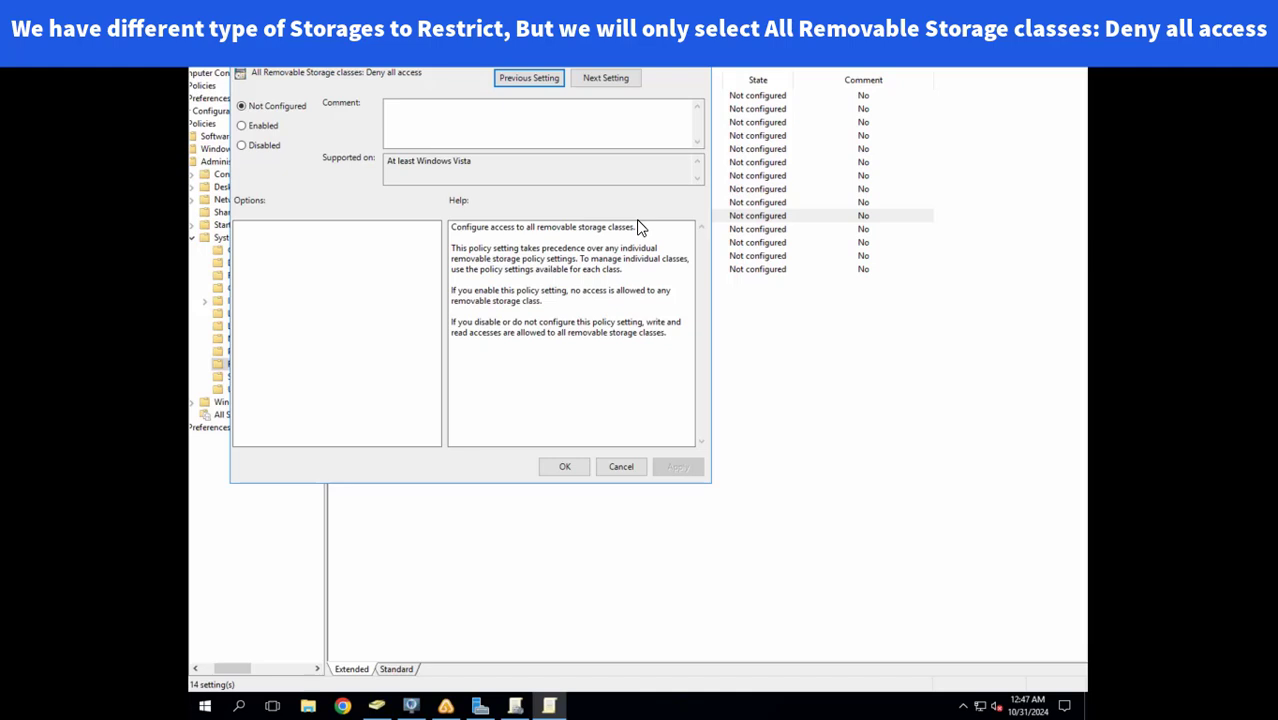
{"action": "left_click", "coordinate": [261, 127]}
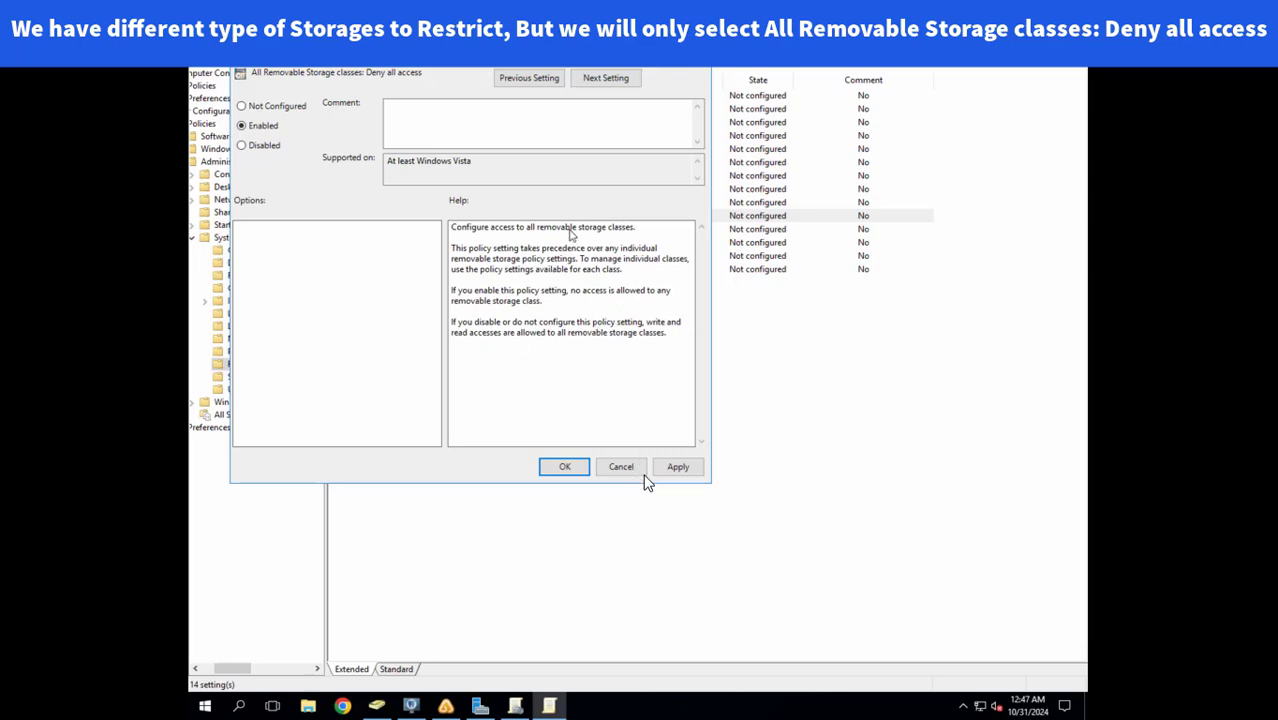
{"action": "left_click", "coordinate": [684, 467]}
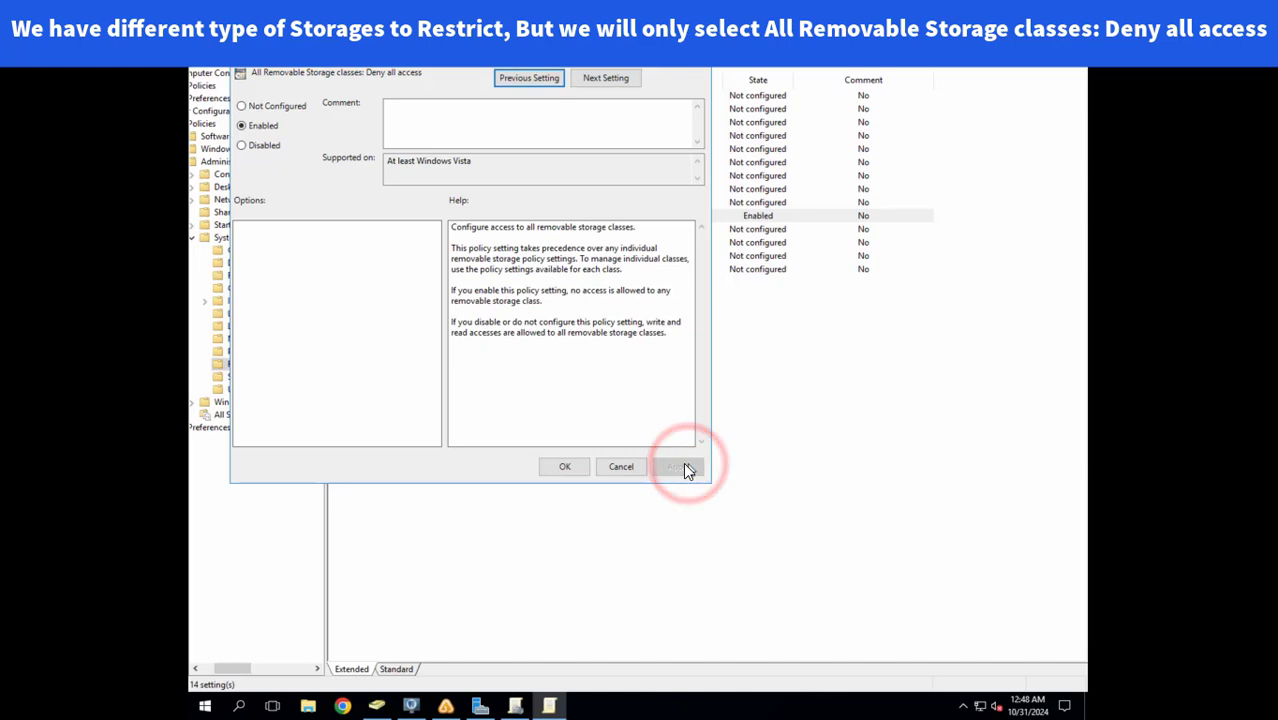
{"action": "left_click", "coordinate": [567, 467]}
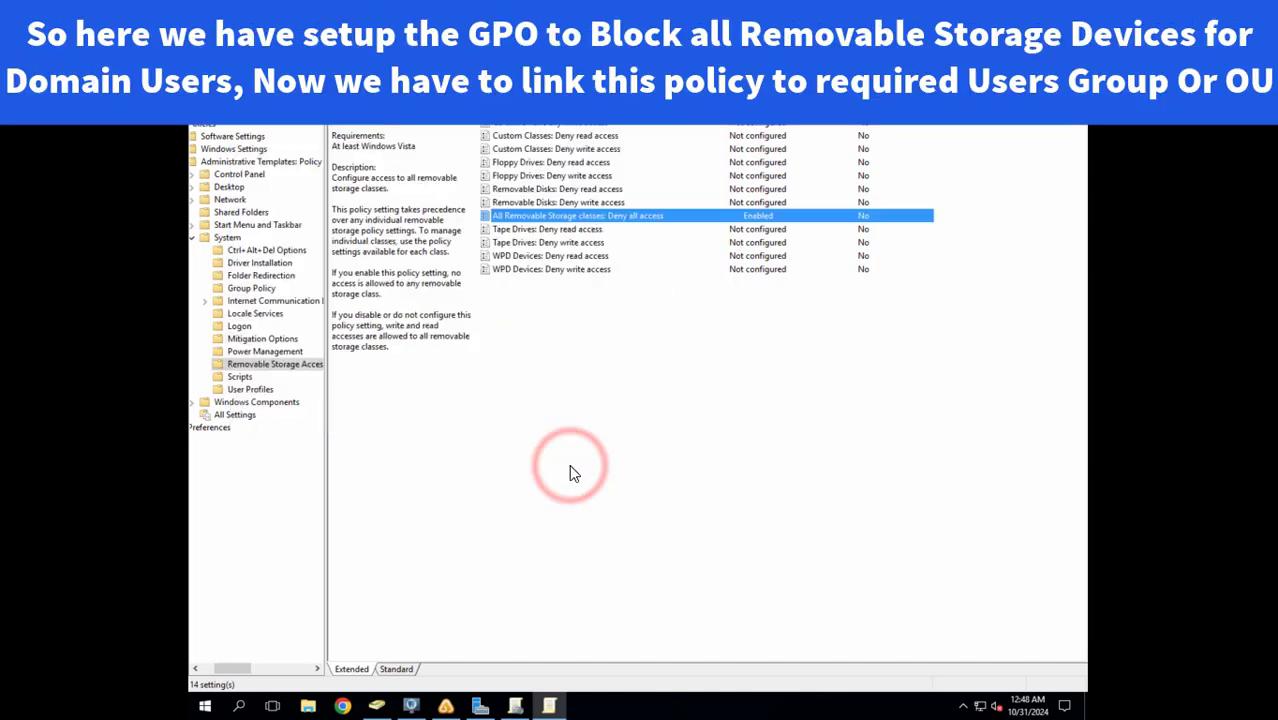
{"action": "left_click", "coordinate": [610, 212]}
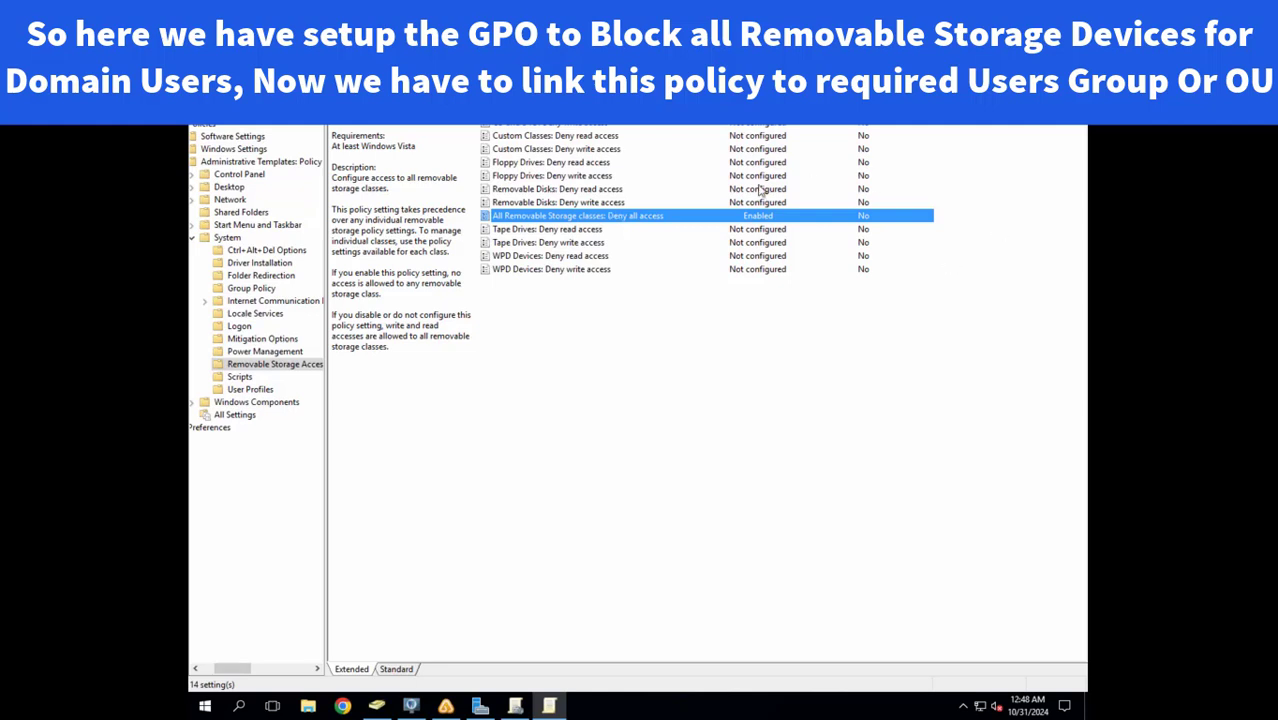
{"action": "left_click", "coordinate": [1071, 9]}
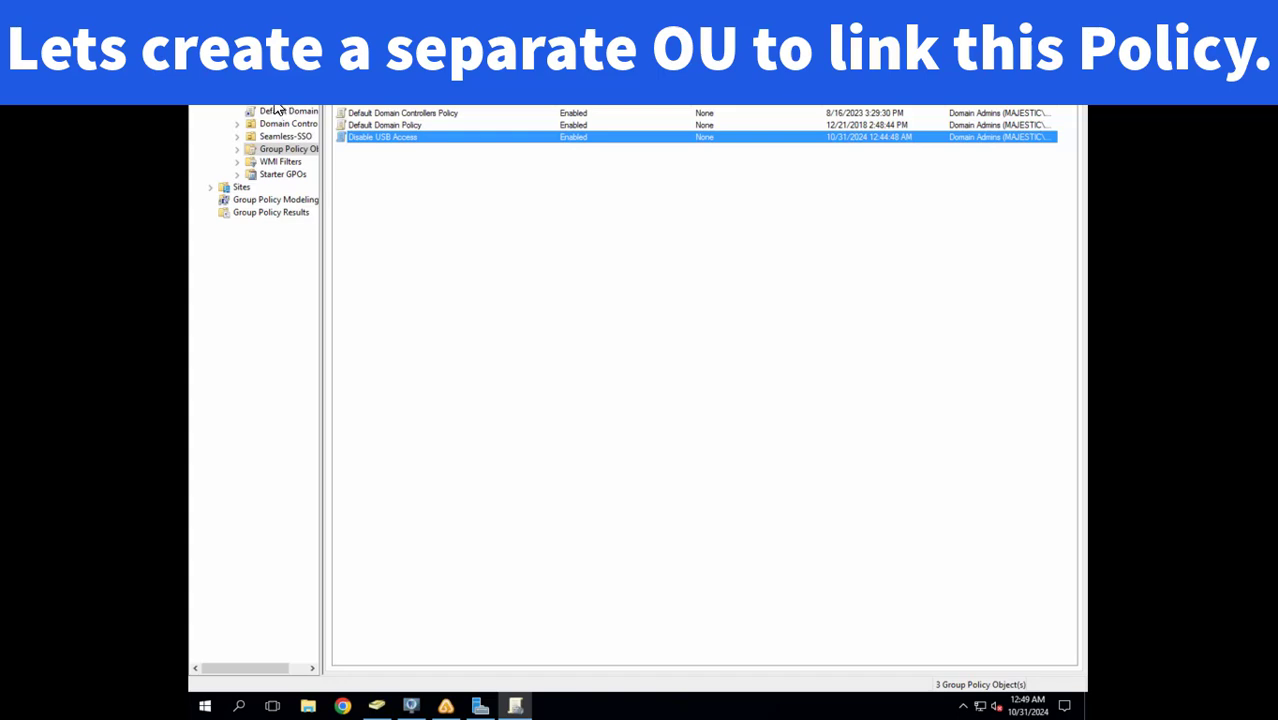
Create a new organizational unit named Disable USB Access in the domain.
{"action": "right_click", "coordinate": [277, 110]}
{"action": "left_click", "coordinate": [330, 174]}
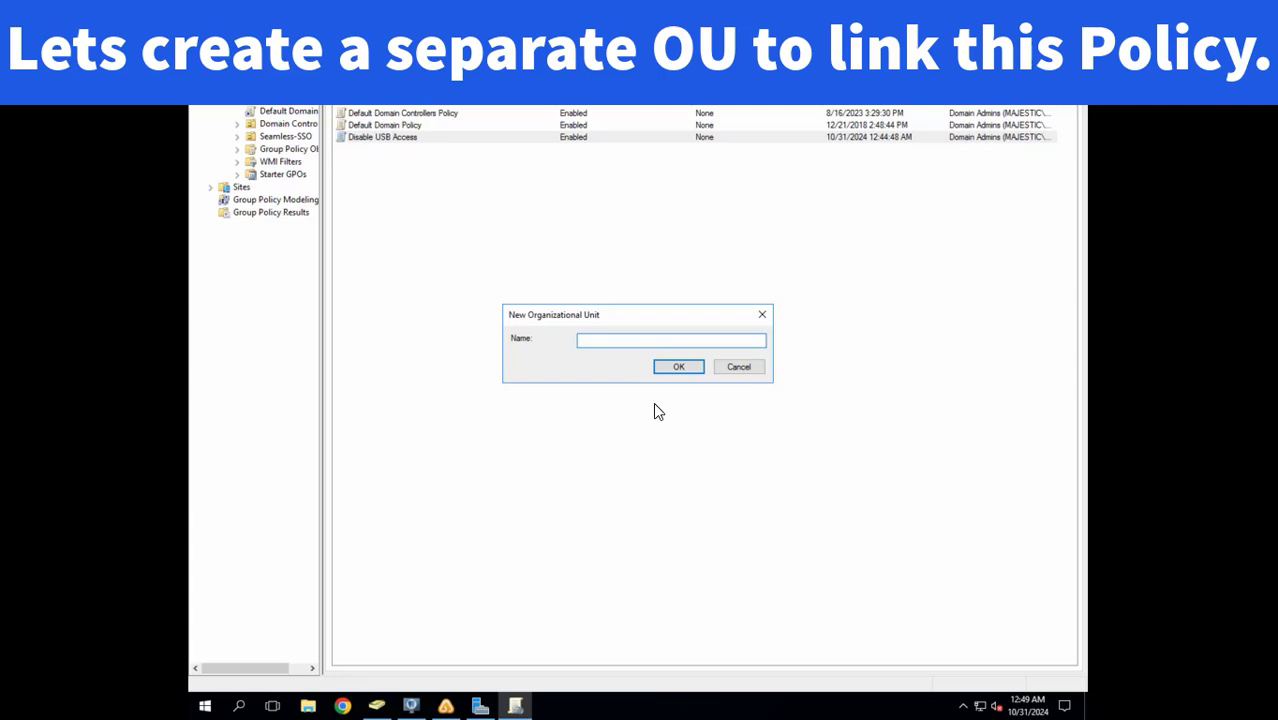
{"action": "type", "text": "Disable USB Access"}
{"action": "left_click", "coordinate": [679, 366]}
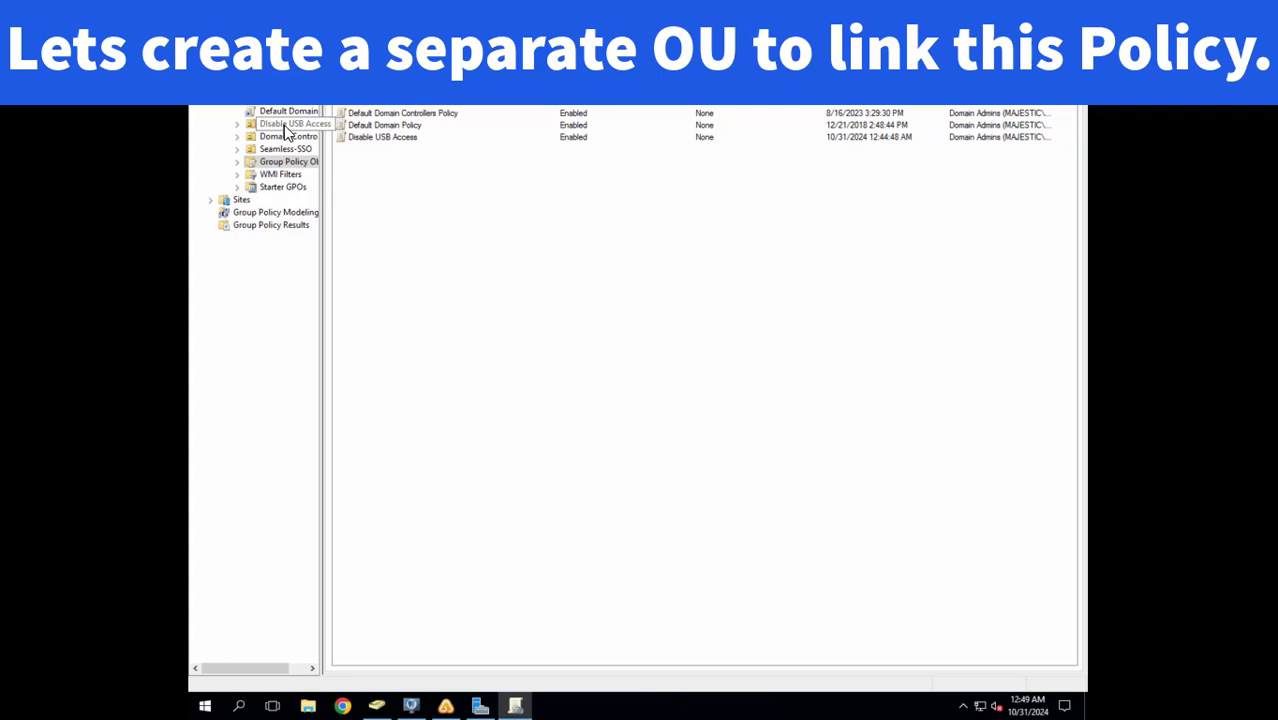
Link the existing Disable USB Access GPO to the Disable USB Access organizational unit.
{"action": "right_click", "coordinate": [285, 125]}
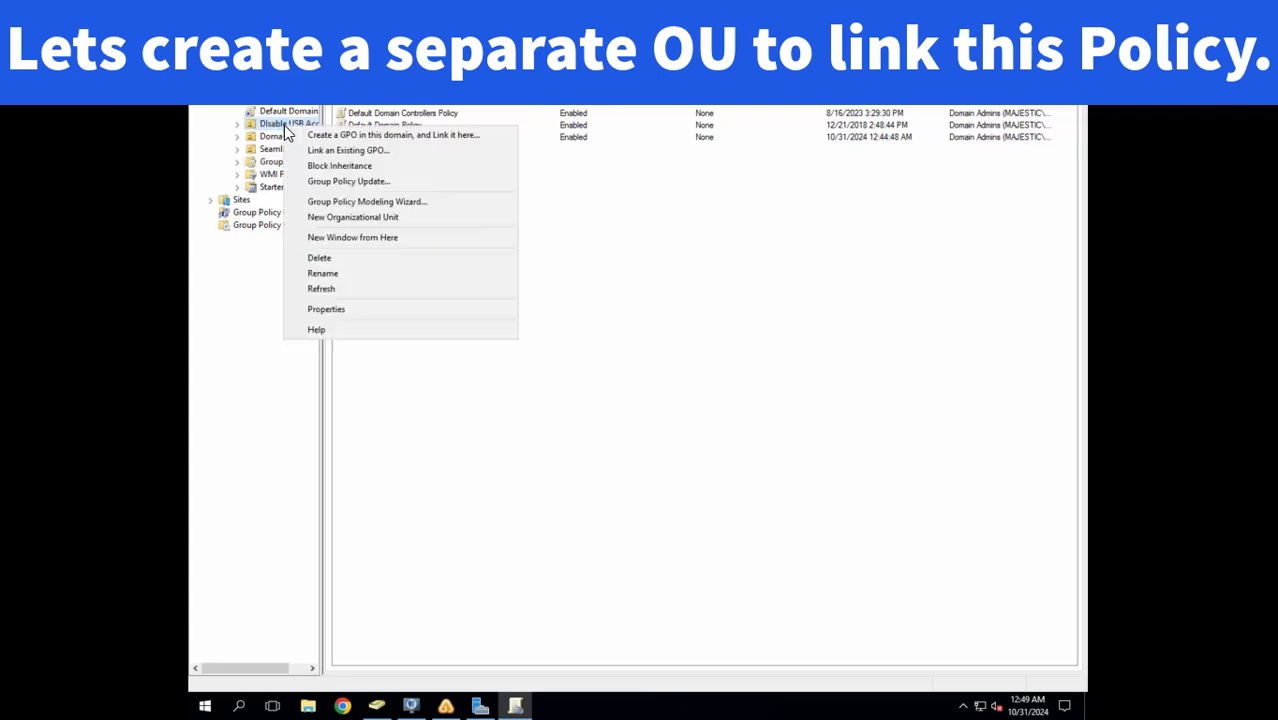
{"action": "left_click", "coordinate": [332, 155]}
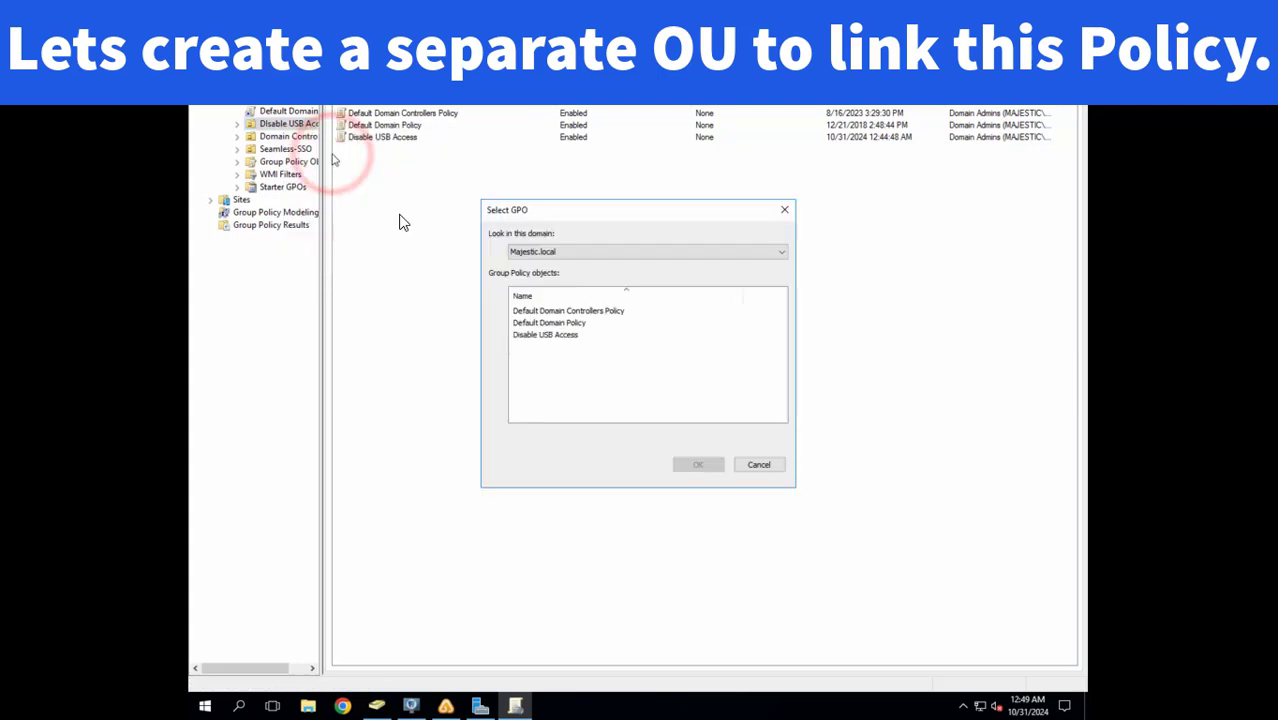
{"action": "left_click", "coordinate": [544, 335]}
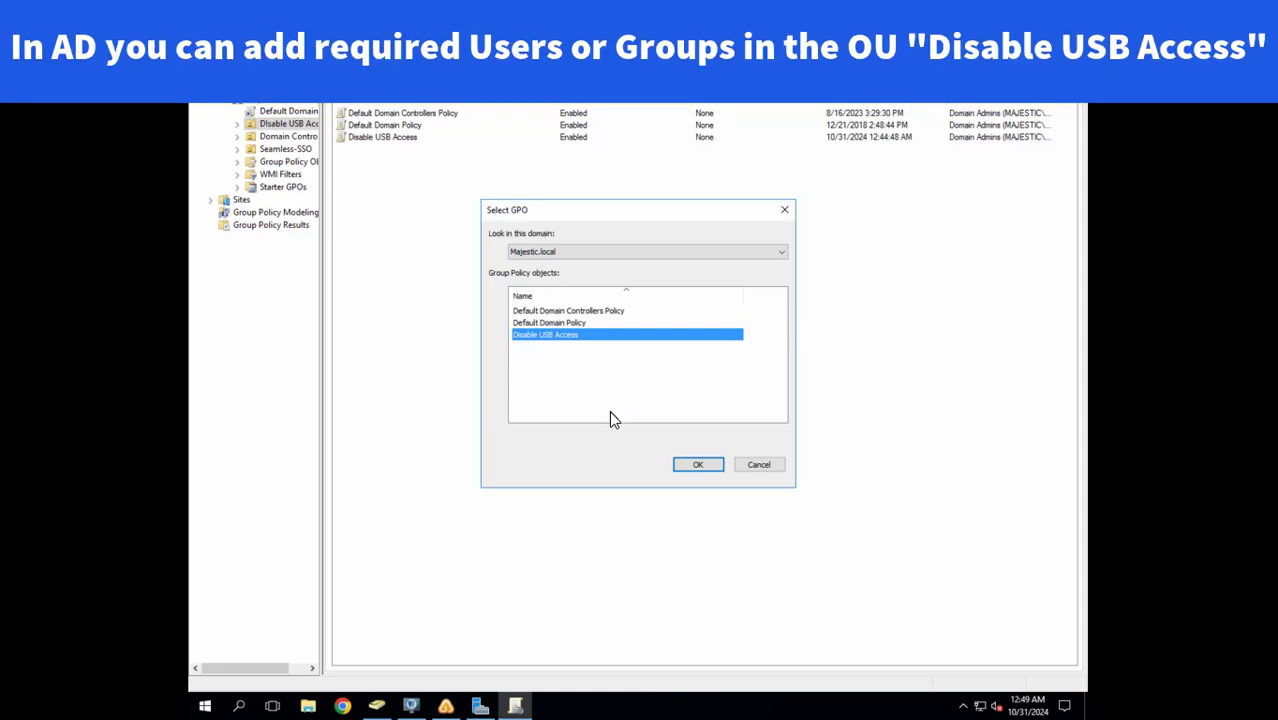
{"action": "left_click", "coordinate": [698, 465]}
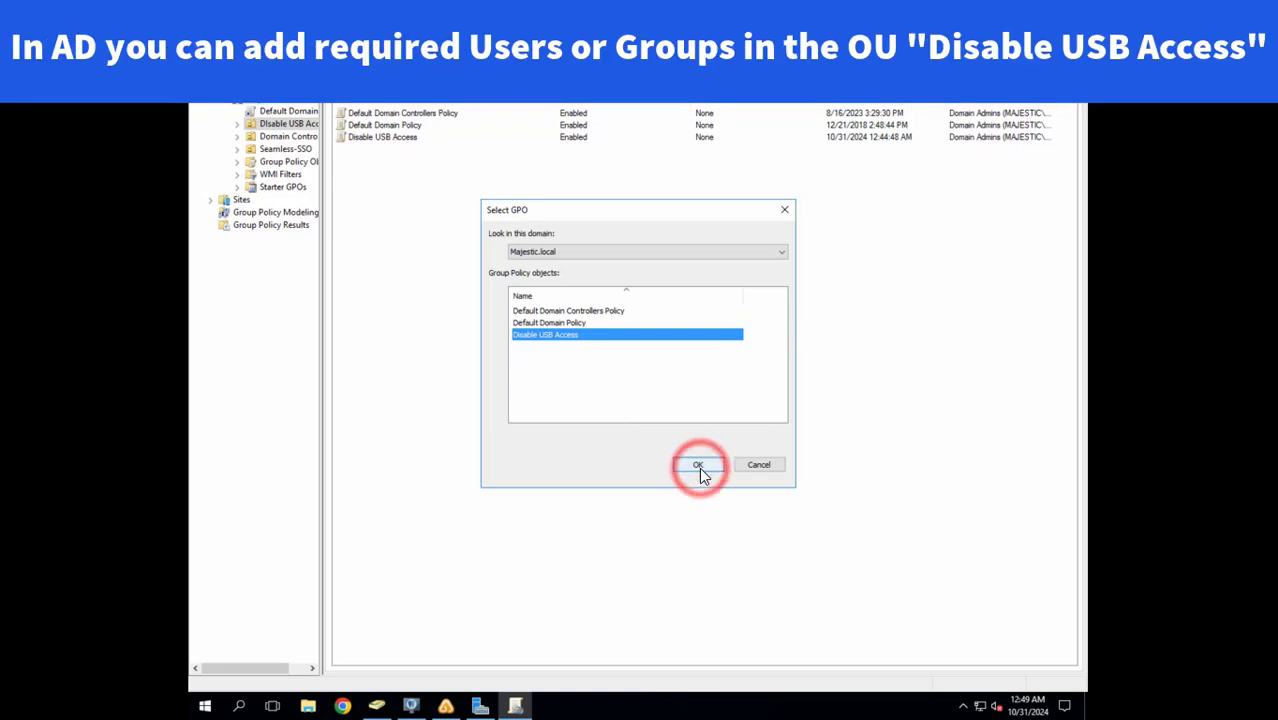